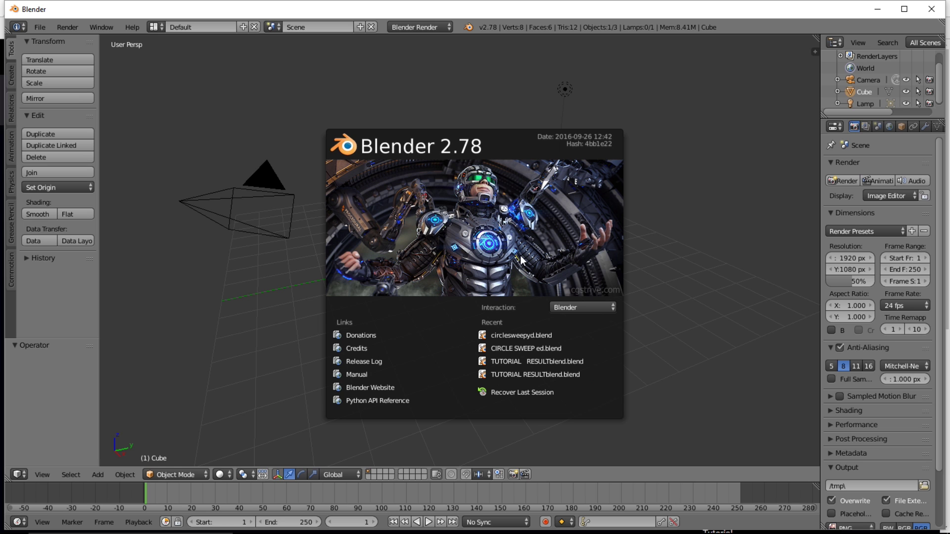
# - Switch the main view to User Preferences and set System window multisampling to MultiSample 8
pyautogui.click(22, 473)
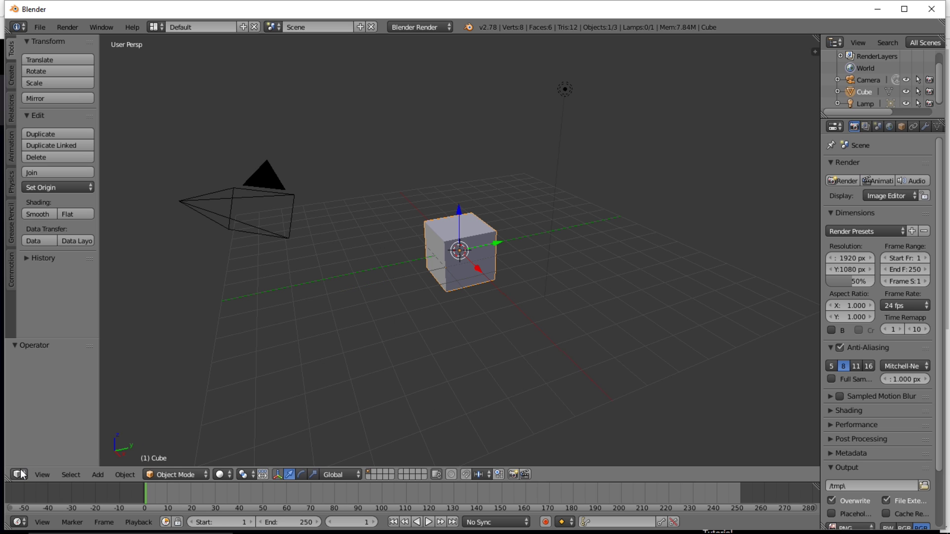
pyautogui.click(20, 475)
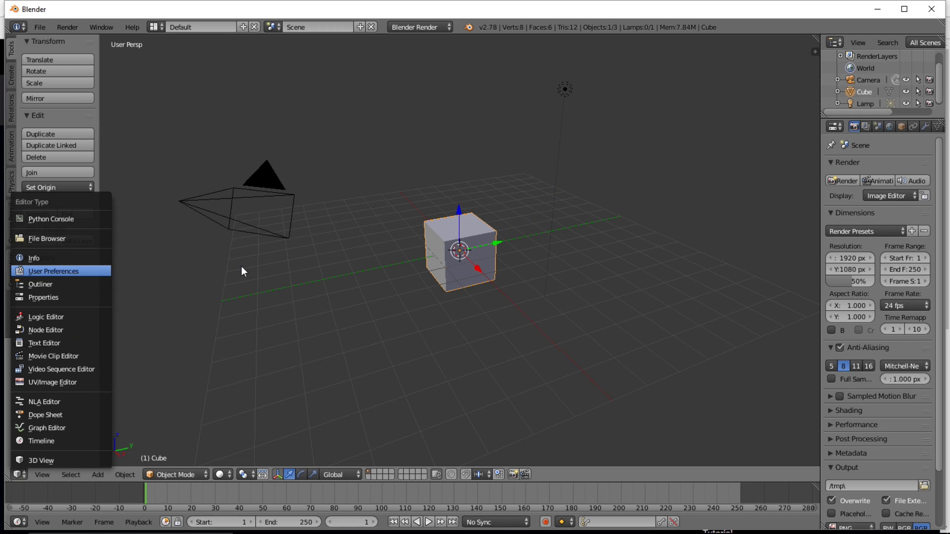
pyautogui.press('Return')
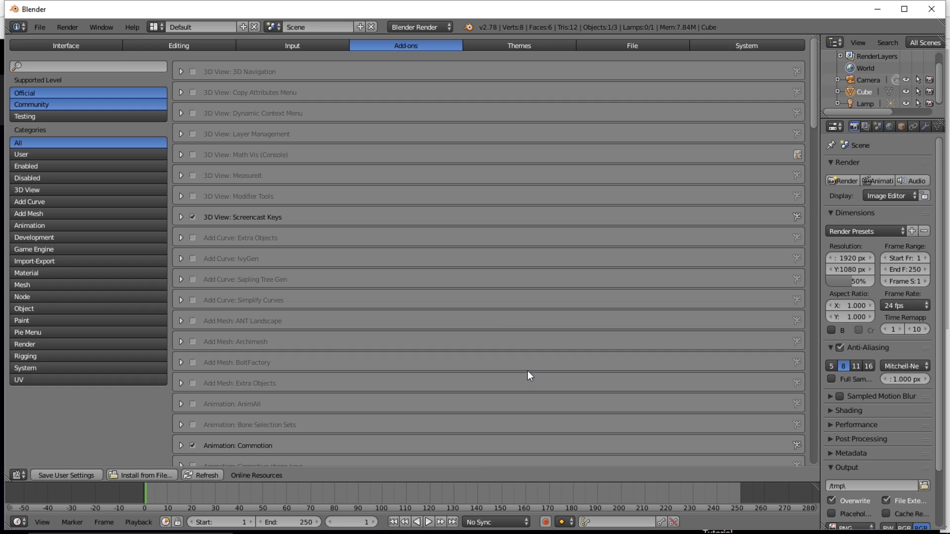
pyautogui.click(710, 49)
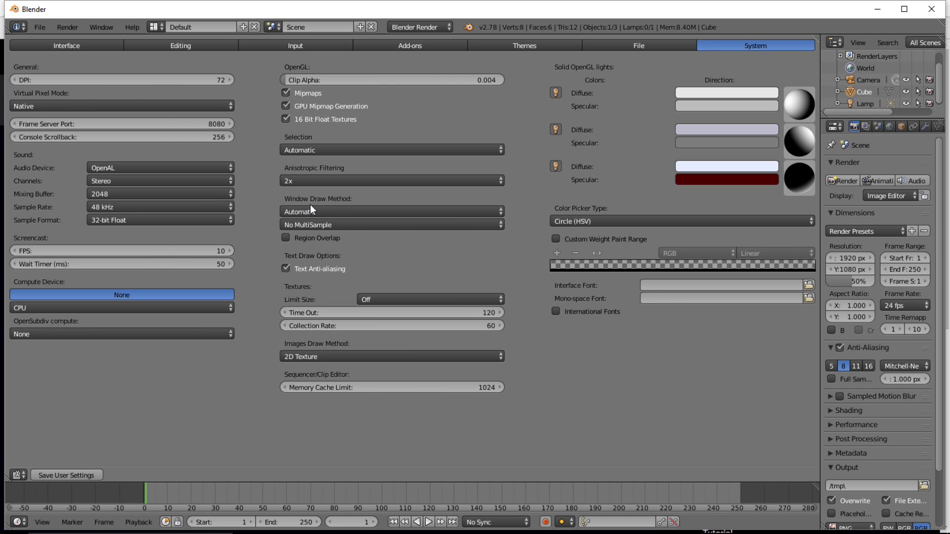
pyautogui.click(317, 222)
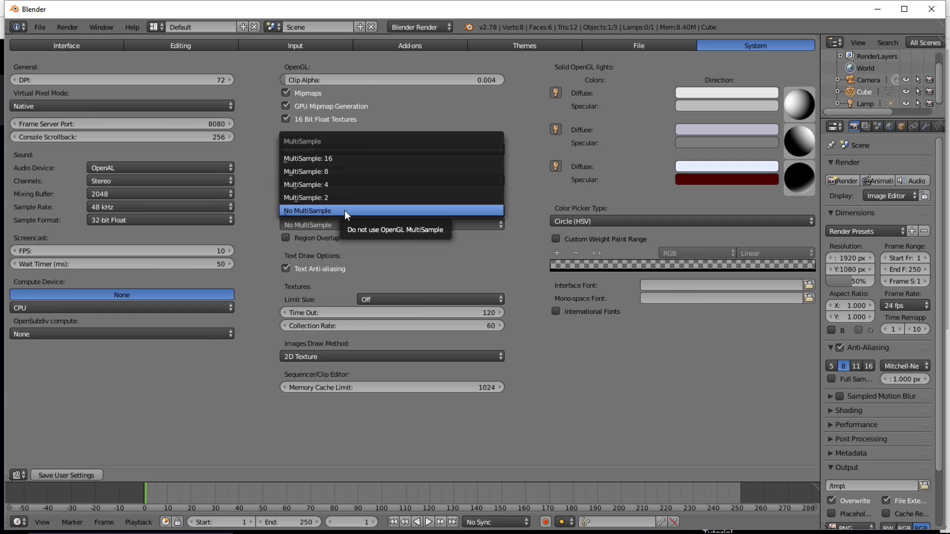
pyautogui.click(319, 173)
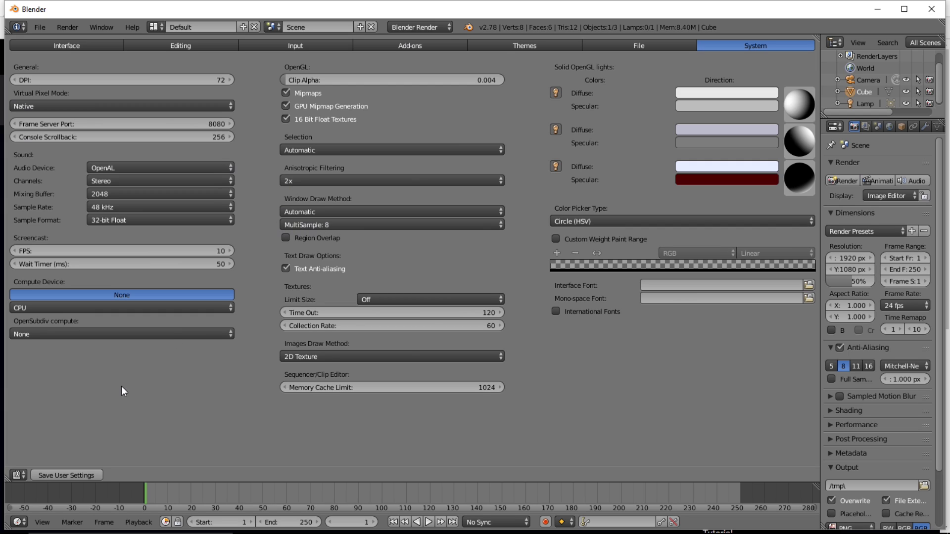
# - Close Blender and show the Windows desktop
pyautogui.click(930, 9)
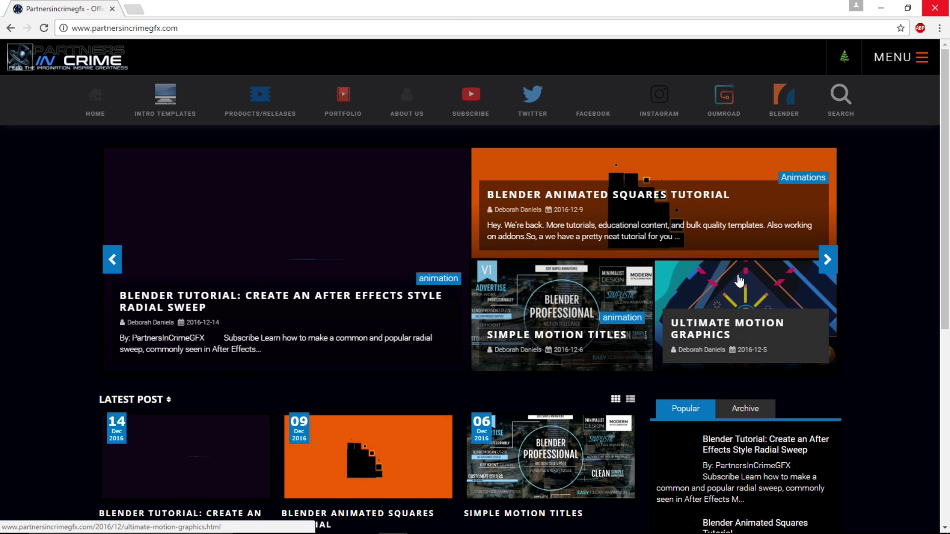
pyautogui.moveTo(946, 514)
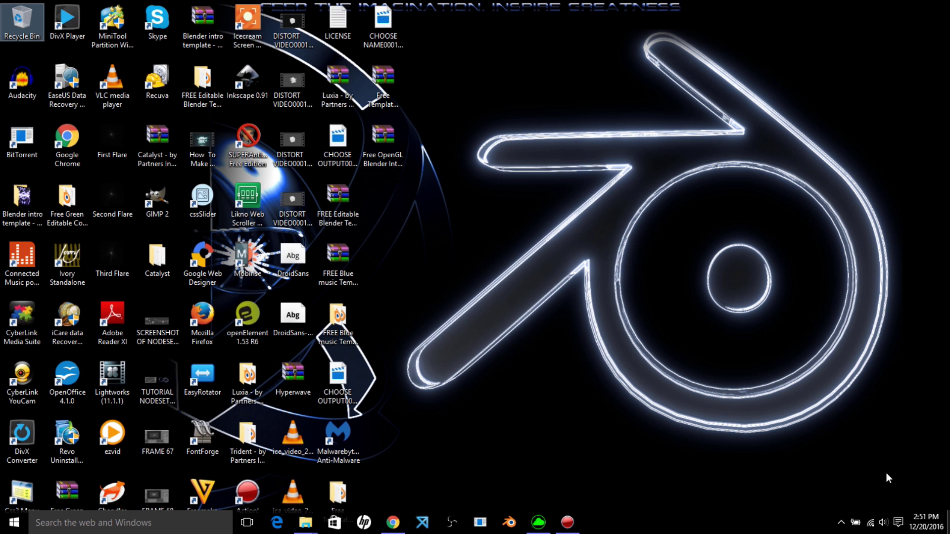
pyautogui.click(946, 517)
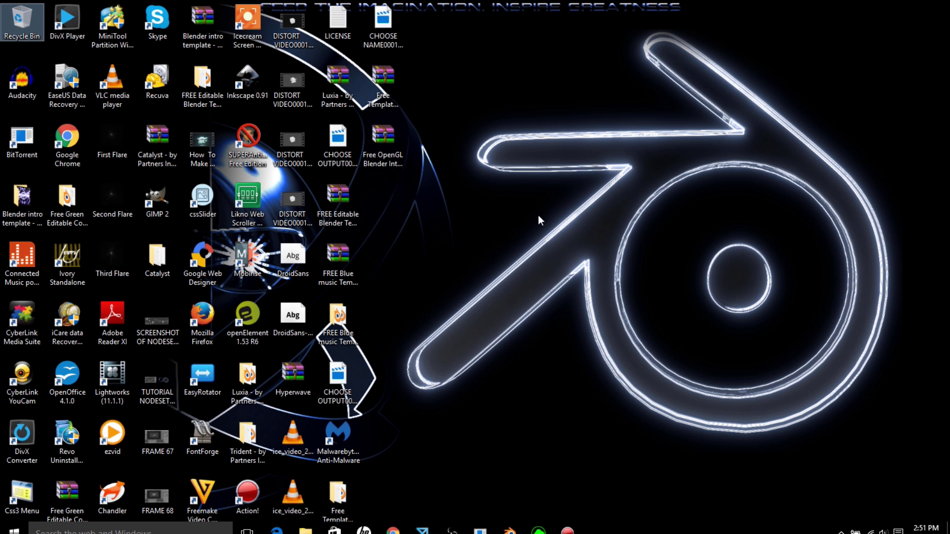
# - Extract the Free OpenGL Blender Intro archive into its own folder and open it
pyautogui.click(398, 141)
pyautogui.rightClick(398, 141)
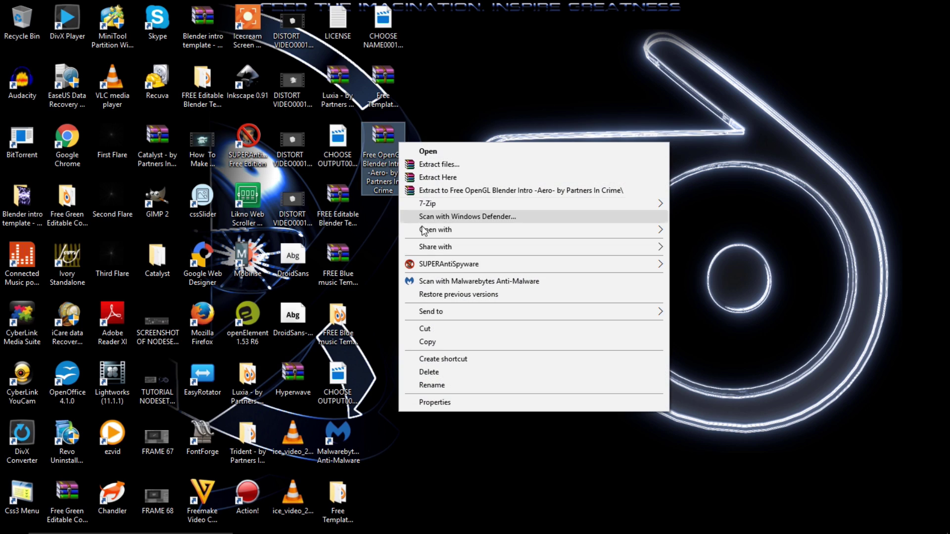
pyautogui.click(453, 178)
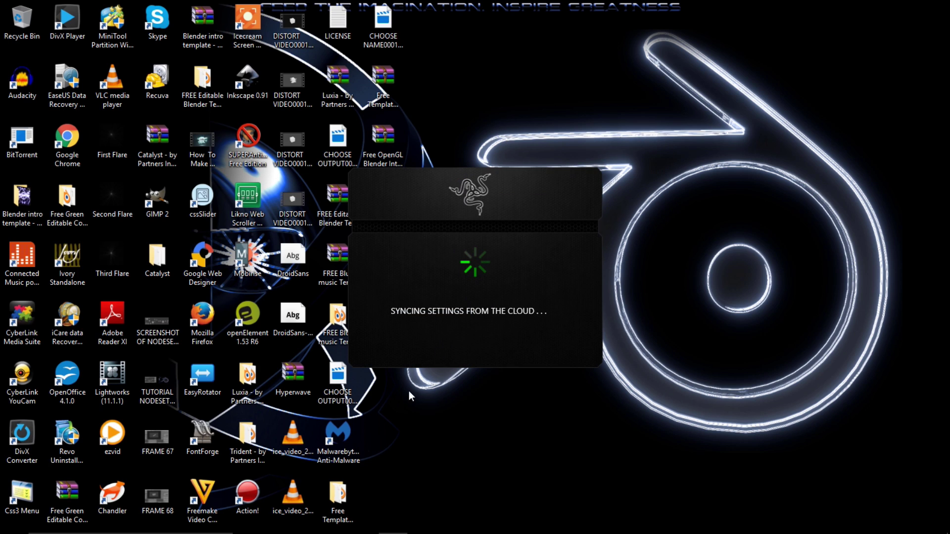
pyautogui.doubleClick(360, 489)
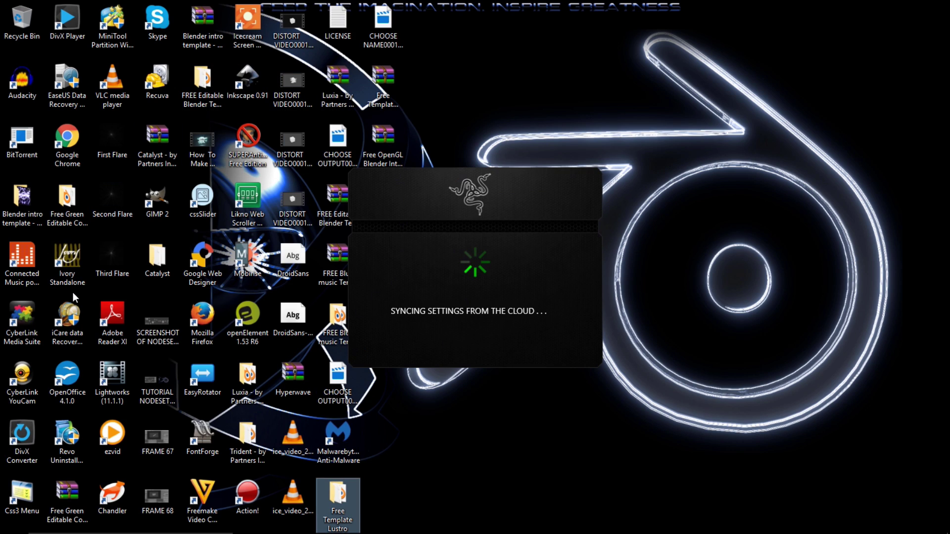
pyautogui.click(409, 158)
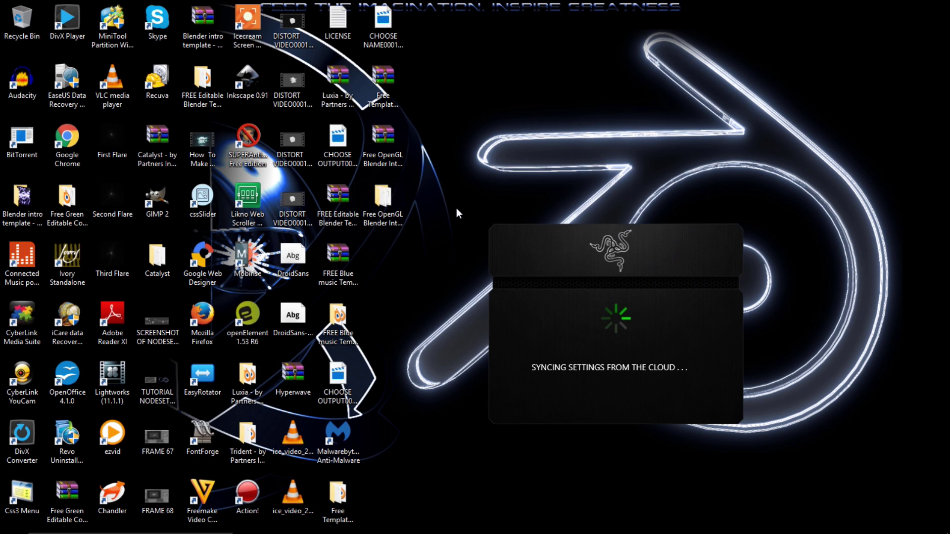
pyautogui.rightClick(377, 159)
pyautogui.click(426, 193)
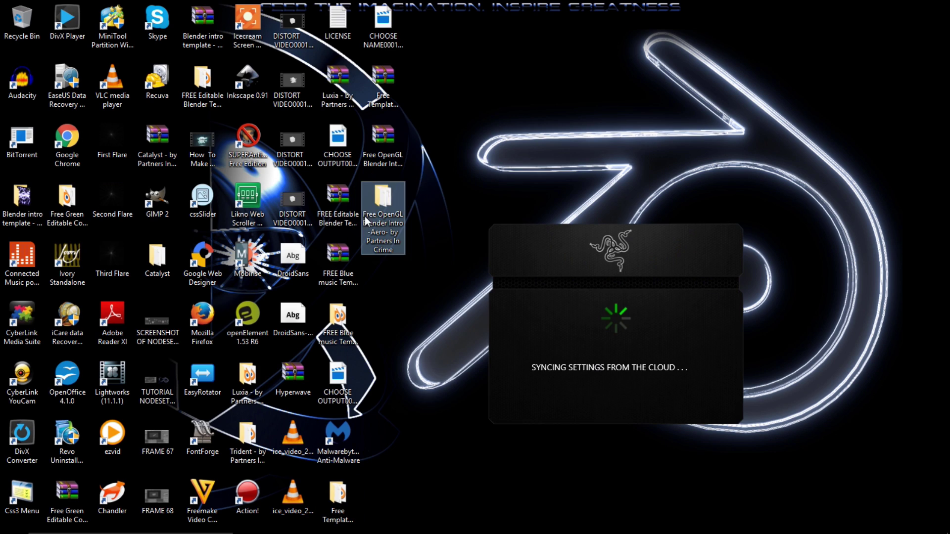
pyautogui.doubleClick(382, 213)
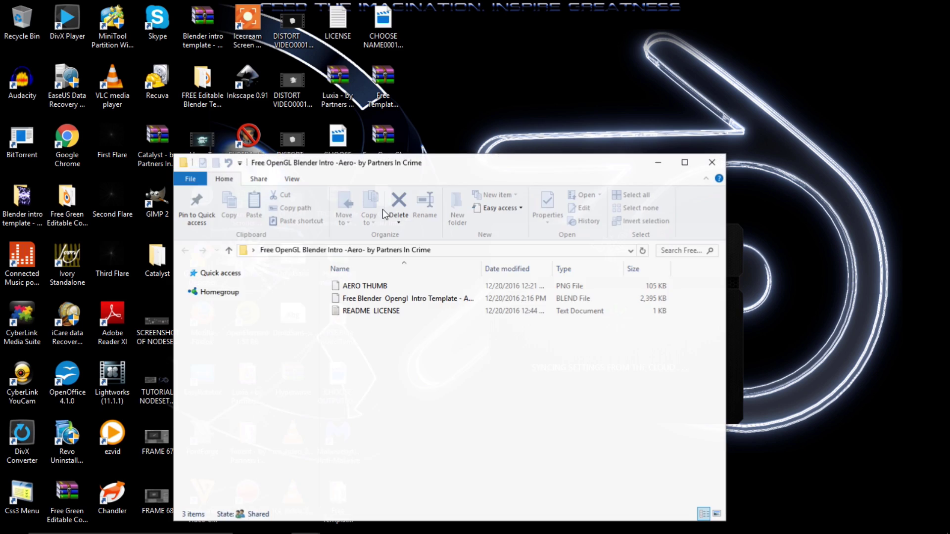
# - Open the AERO intro .blend template with Blender via the Open with dialog
pyautogui.click(425, 299)
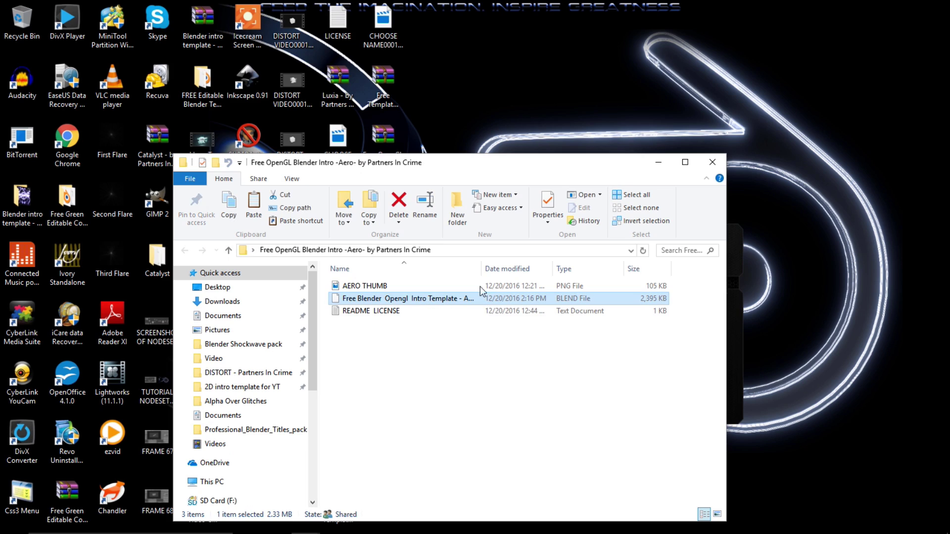
pyautogui.doubleClick(418, 303)
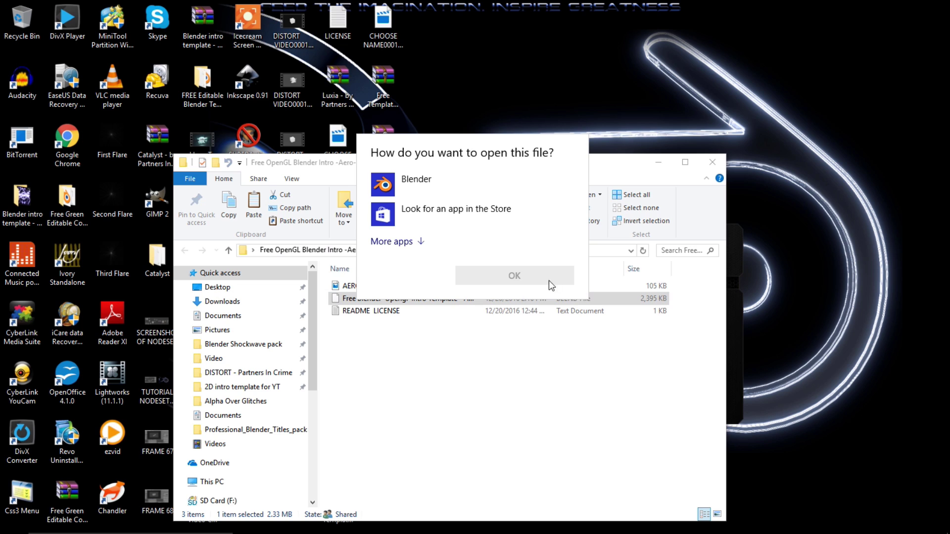
pyautogui.click(425, 180)
pyautogui.click(492, 273)
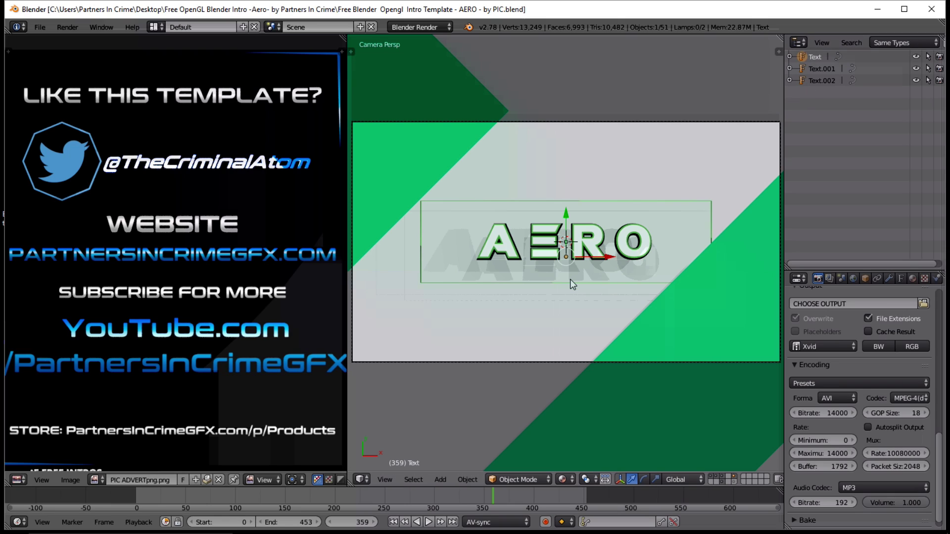
# - Replace the AERO wording with 'YOUR GFX' in Text, then edit Text.001 and Text.002 in turn
pyautogui.press('Tab')
pyautogui.press('BackSpace')
pyautogui.press('BackSpace')
pyautogui.press('BackSpace')
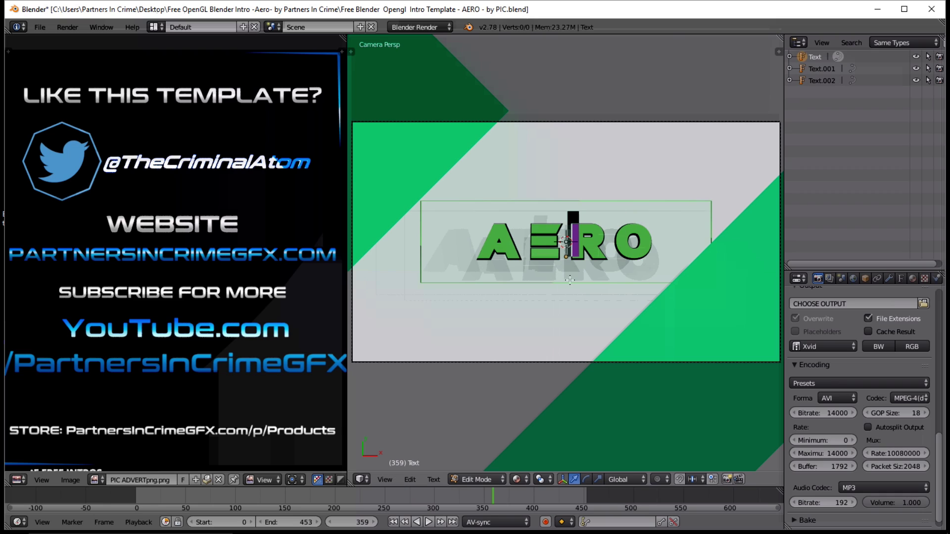
pyautogui.write('YOU')
pyautogui.write('R GFX')
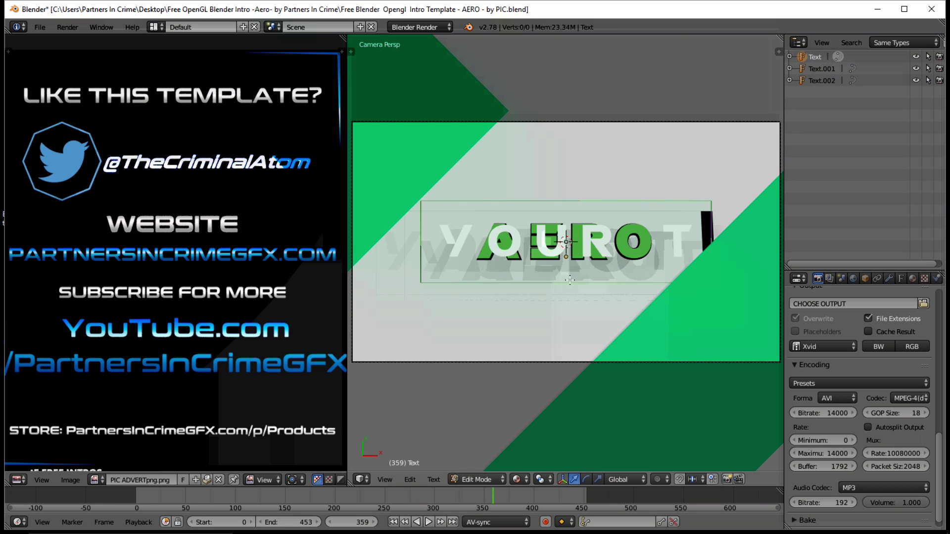
pyautogui.press('Tab')
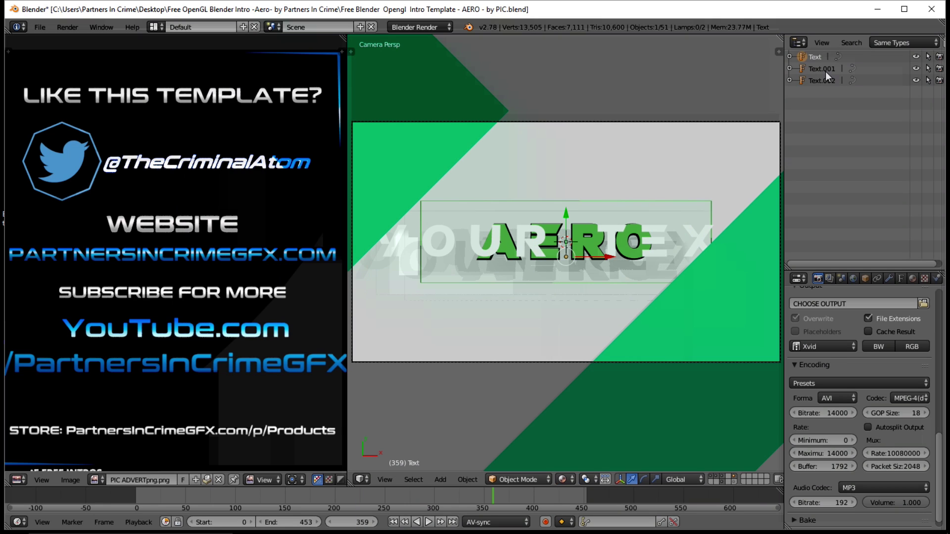
pyautogui.click(826, 71)
pyautogui.press('Tab')
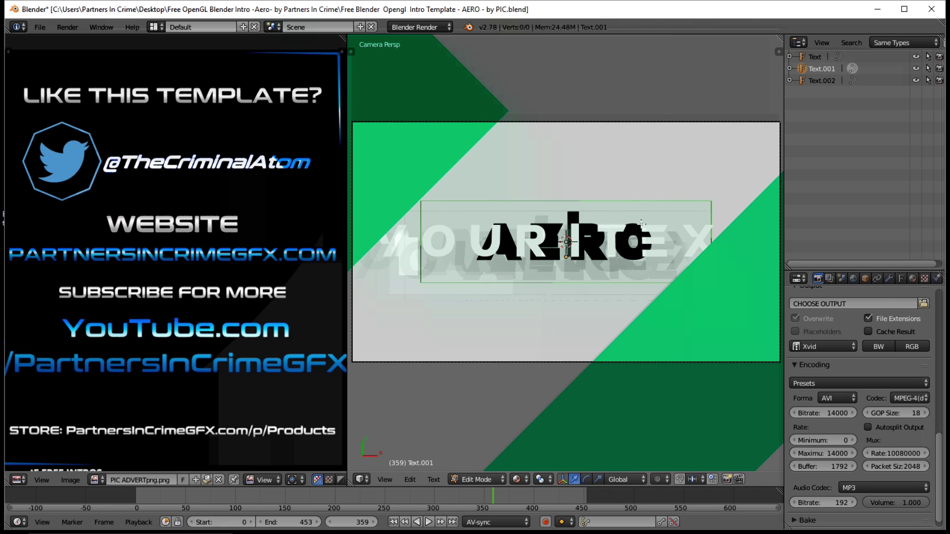
pyautogui.press('Tab')
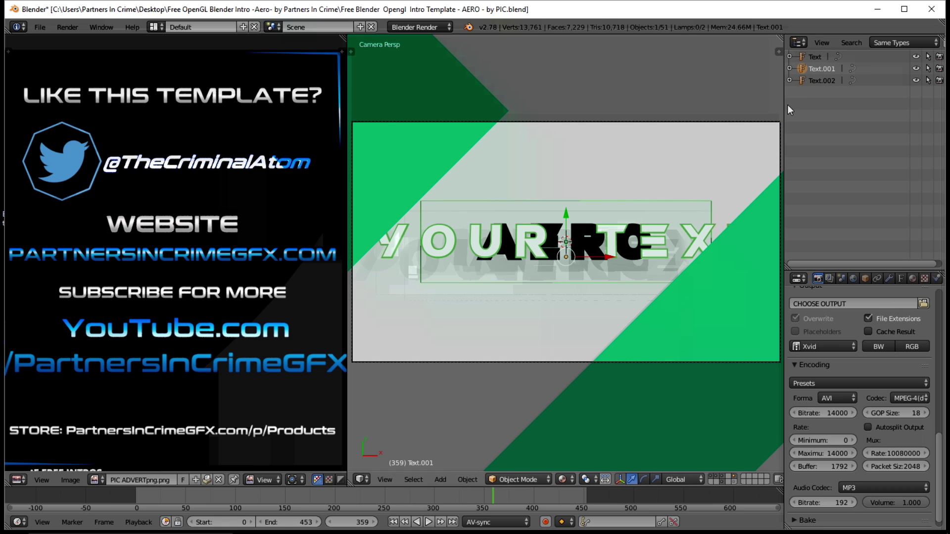
pyautogui.click(819, 81)
pyautogui.press('Tab')
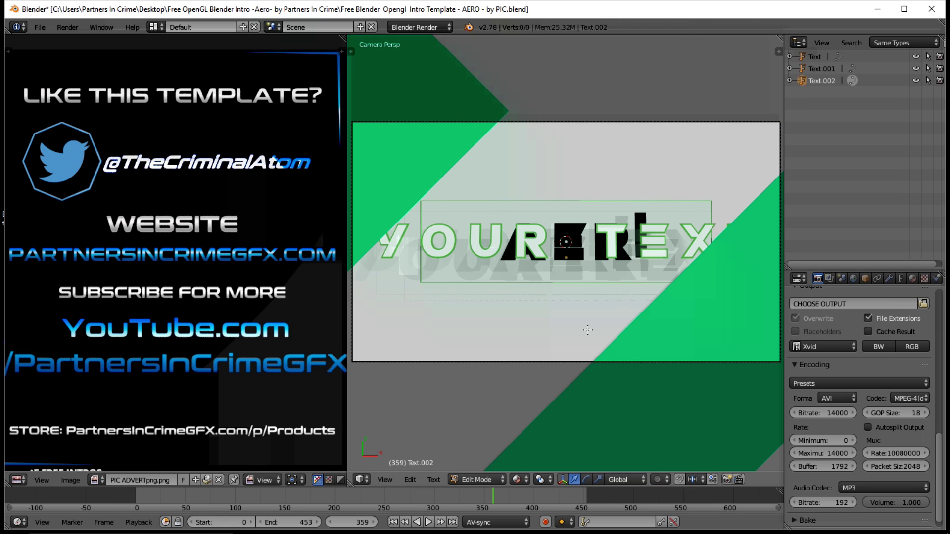
pyautogui.press('BackSpace')
pyautogui.press('BackSpace')
pyautogui.press('BackSpace')
pyautogui.press('BackSpace')
pyautogui.press('BackSpace')
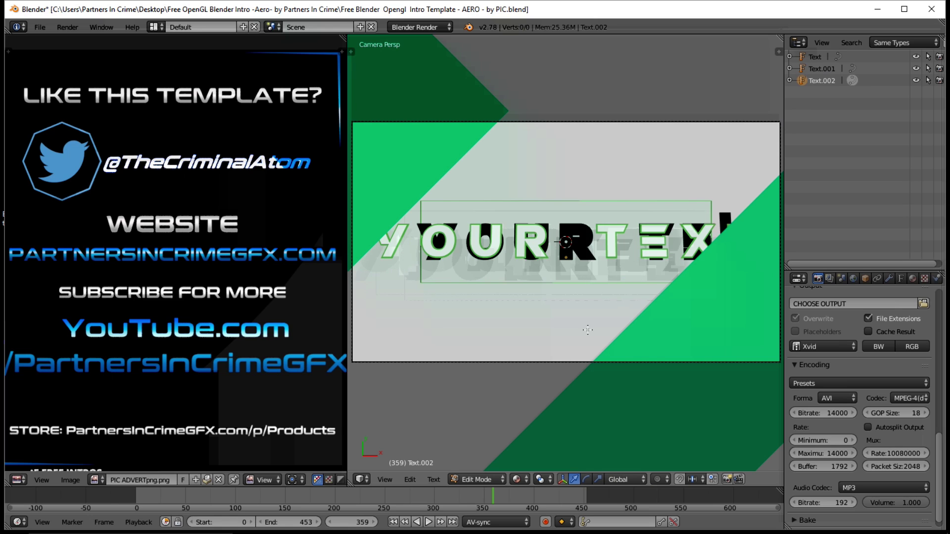
pyautogui.press('Tab')
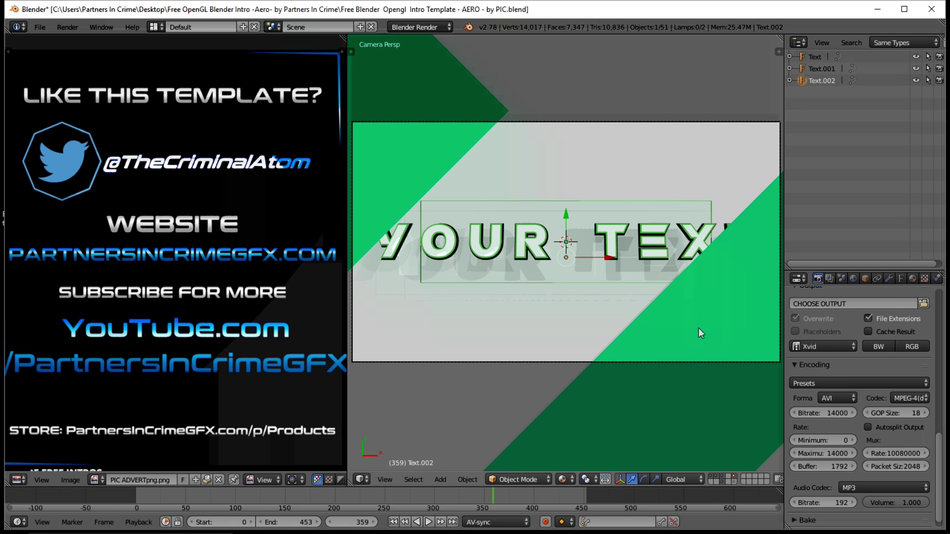
# - Set the render output to a file named 'AERO INTRO' in the template's folder
pyautogui.click(923, 304)
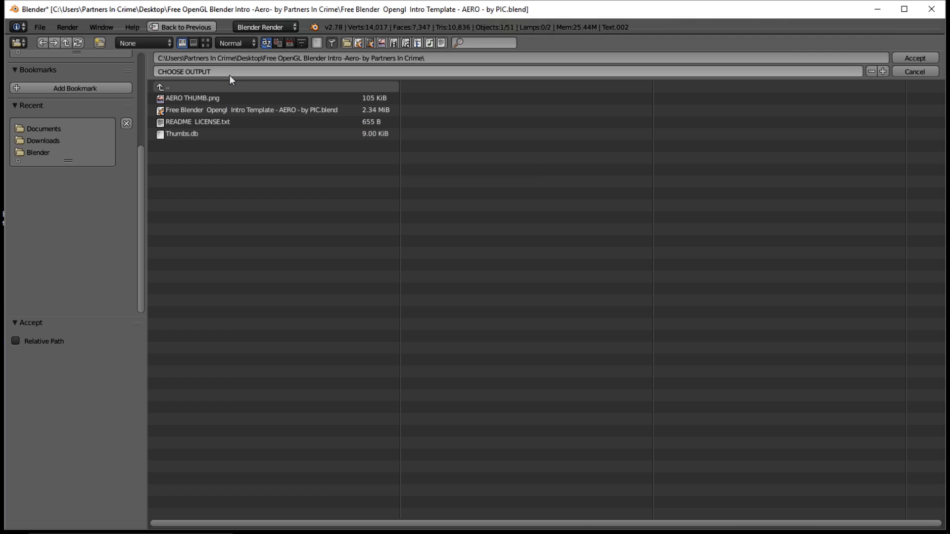
pyautogui.click(228, 74)
pyautogui.write('AERO IN')
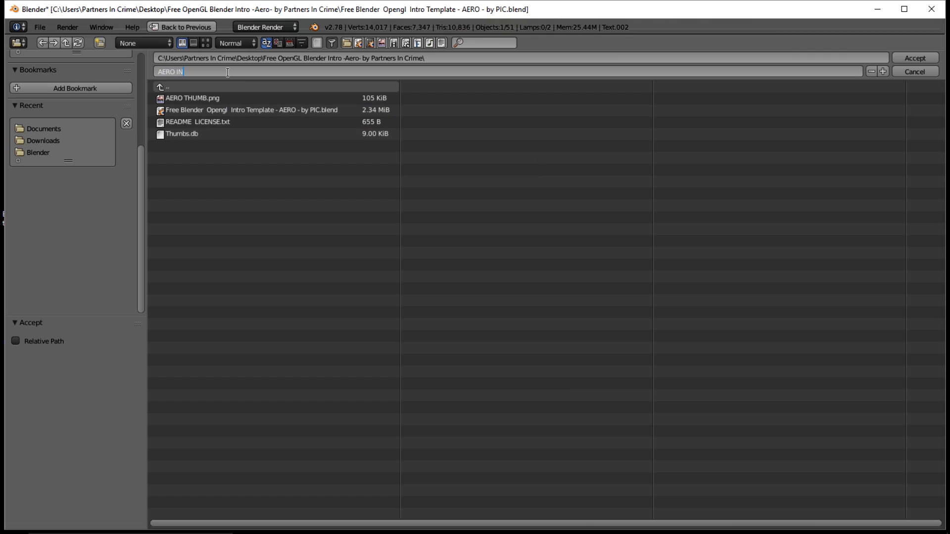
pyautogui.write('TRO')
pyautogui.click(914, 58)
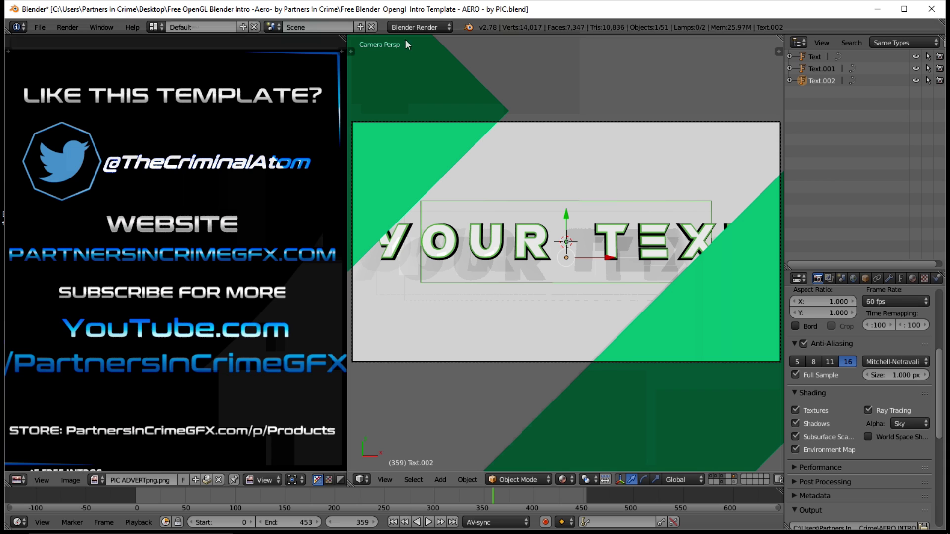
# - Check the OpenGL Render Options anti-aliasing samples in the Render menu
pyautogui.click(65, 25)
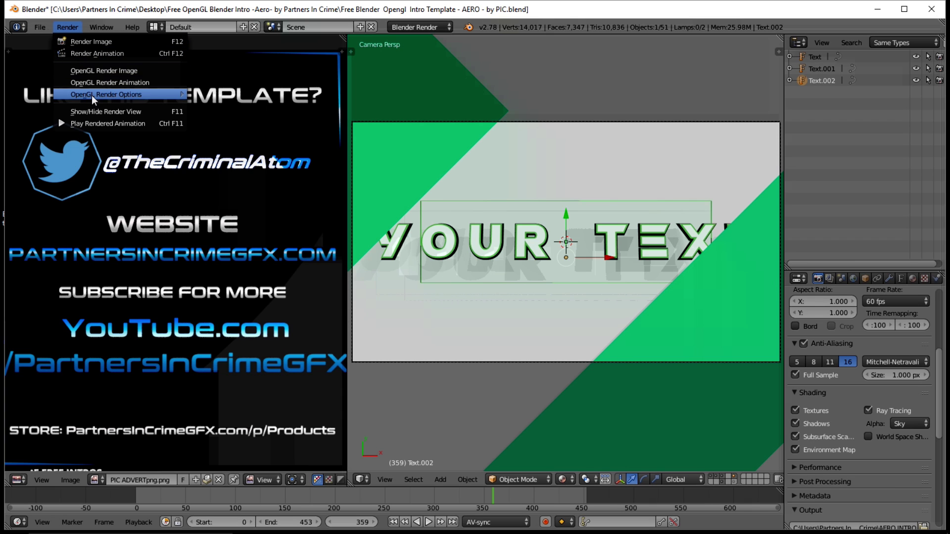
pyautogui.moveTo(91, 95)
pyautogui.moveTo(218, 119)
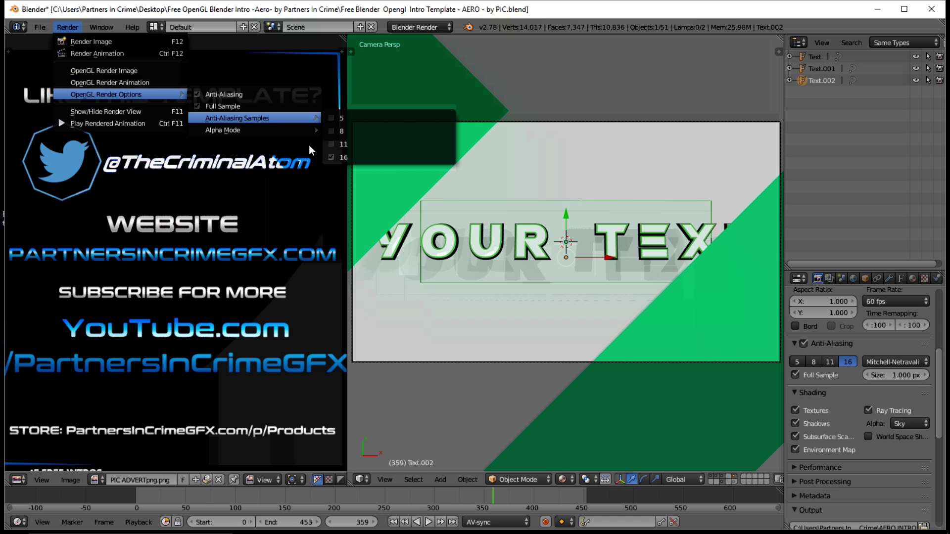